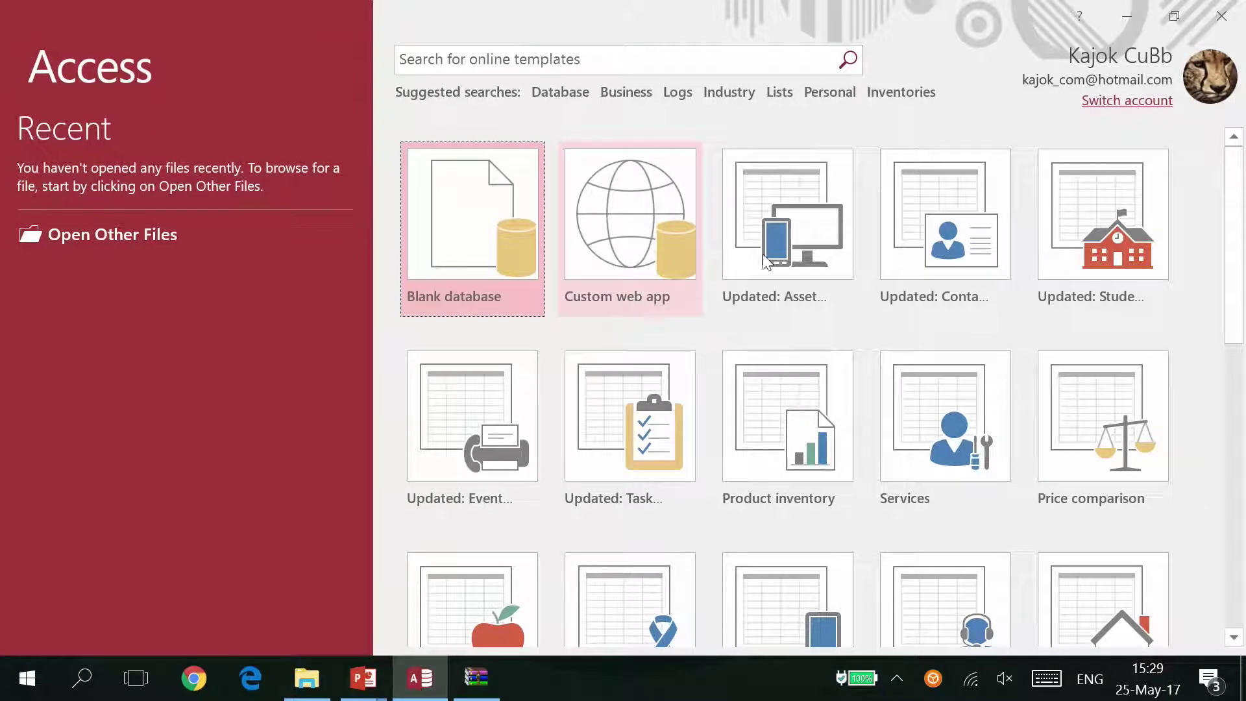
Look through the available database templates, from the blank database to the asset, contact and issue tracking ones
{"action": "scroll", "coordinate": [767, 259], "scroll_direction": "down", "scroll_amount": 4}
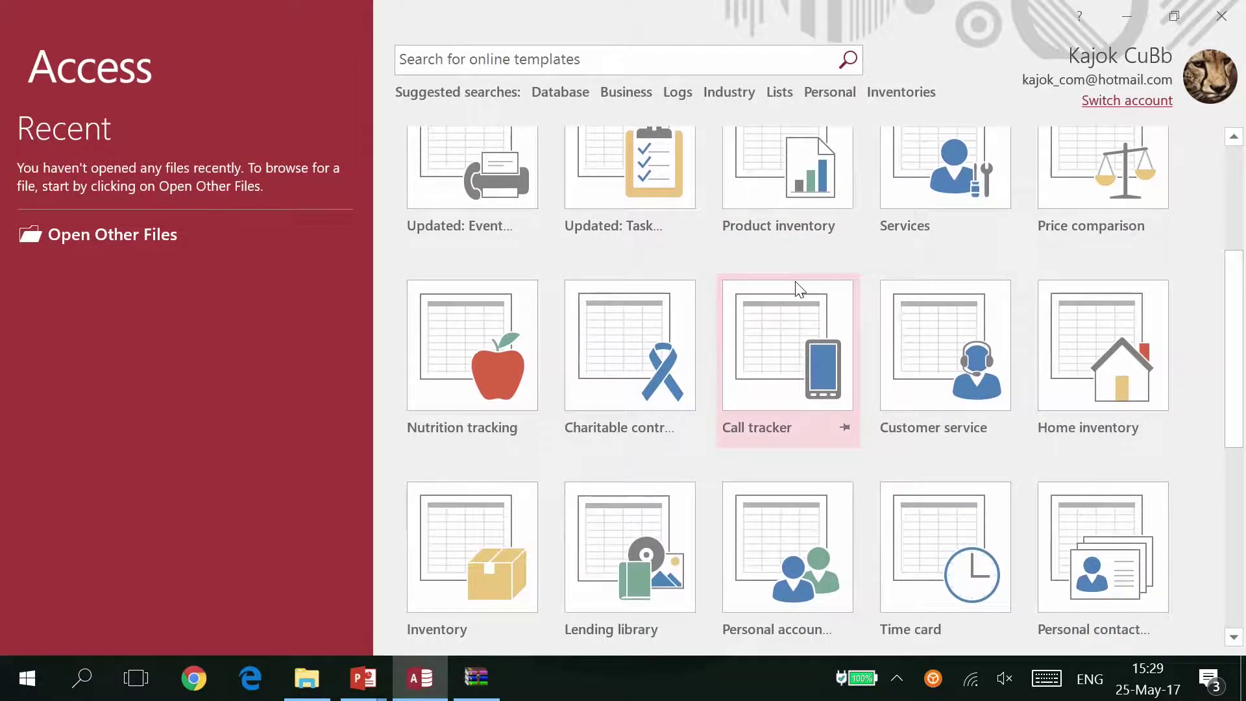
{"action": "scroll", "coordinate": [779, 293], "scroll_direction": "up", "scroll_amount": 1}
{"action": "scroll", "coordinate": [796, 300], "scroll_direction": "down", "scroll_amount": 2}
{"action": "scroll", "coordinate": [798, 305], "scroll_direction": "down", "scroll_amount": 5}
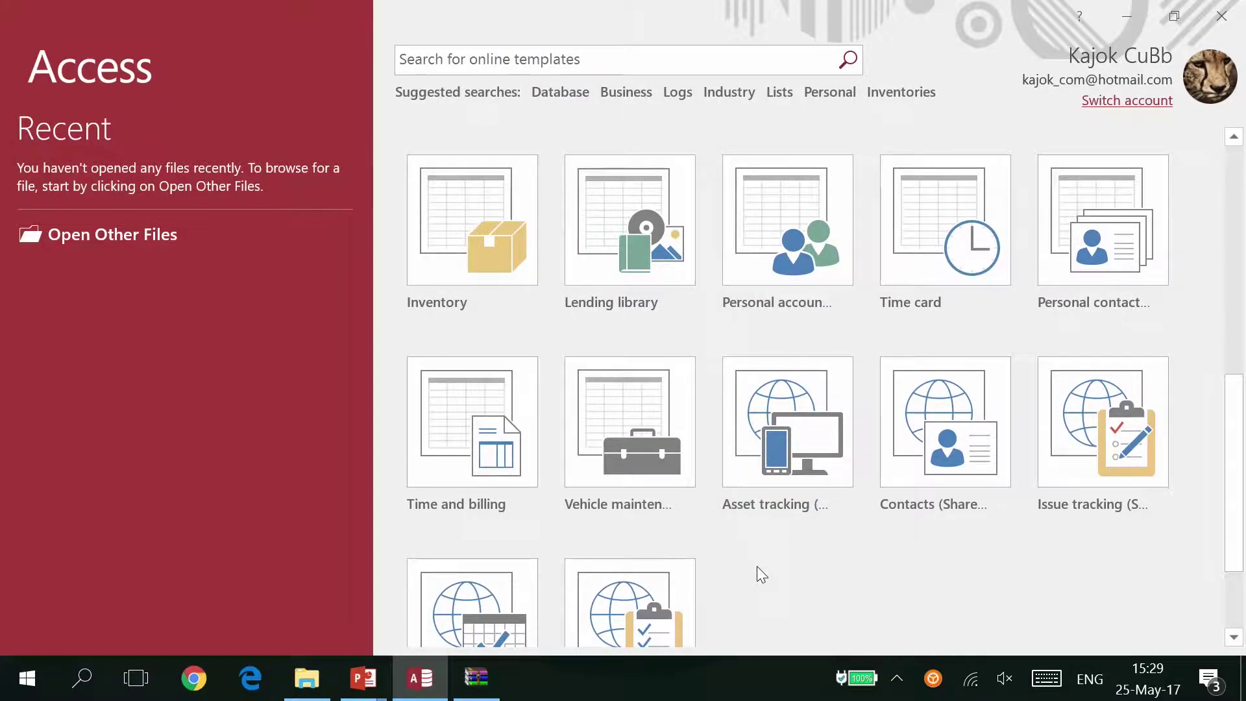
{"action": "scroll", "coordinate": [760, 564], "scroll_direction": "down", "scroll_amount": 2}
{"action": "scroll", "coordinate": [764, 564], "scroll_direction": "up", "scroll_amount": 2}
{"action": "scroll", "coordinate": [765, 565], "scroll_direction": "up", "scroll_amount": 2}
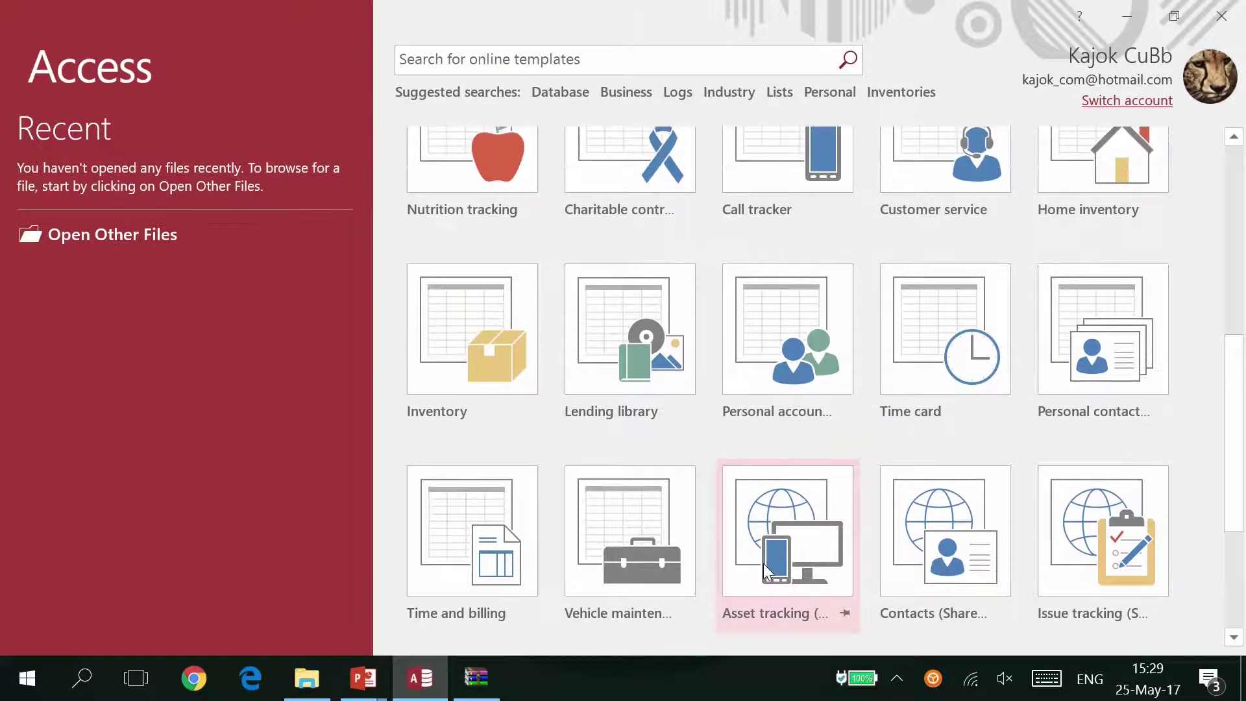
{"action": "scroll", "coordinate": [764, 565], "scroll_direction": "up", "scroll_amount": 2}
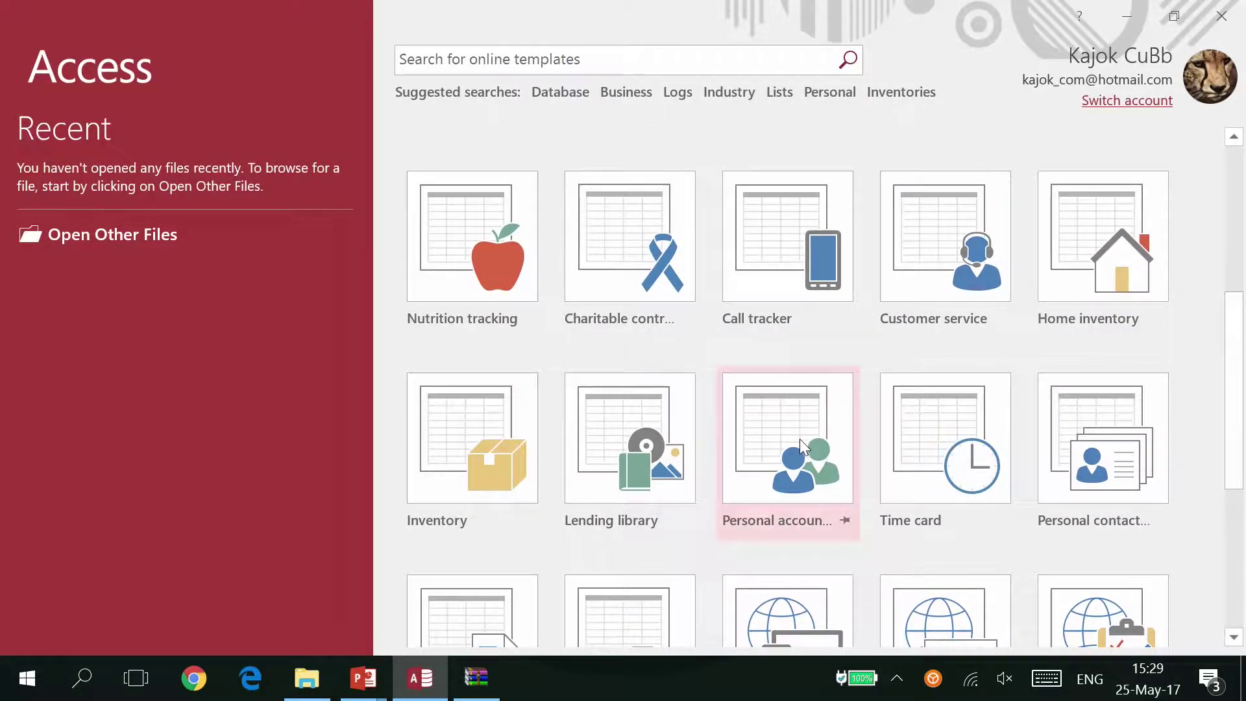
{"action": "scroll", "coordinate": [801, 437], "scroll_direction": "up", "scroll_amount": 2}
{"action": "scroll", "coordinate": [809, 437], "scroll_direction": "up", "scroll_amount": 2}
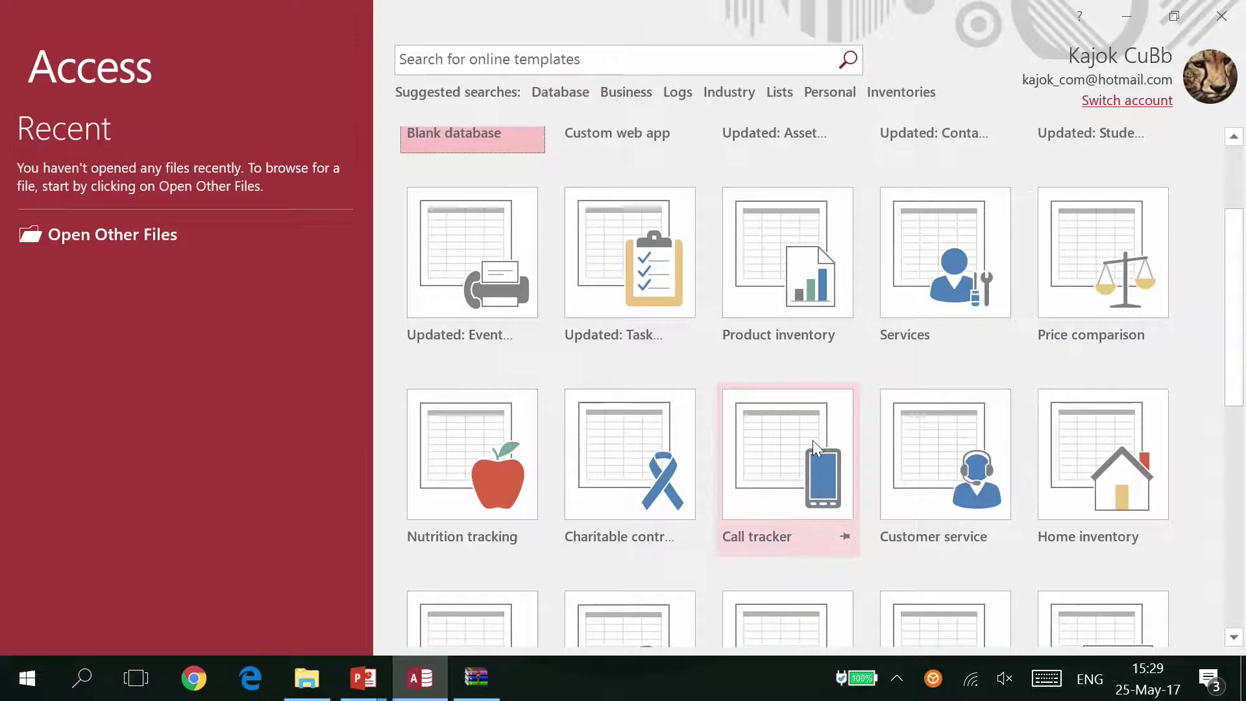
{"action": "scroll", "coordinate": [811, 439], "scroll_direction": "up", "scroll_amount": 3}
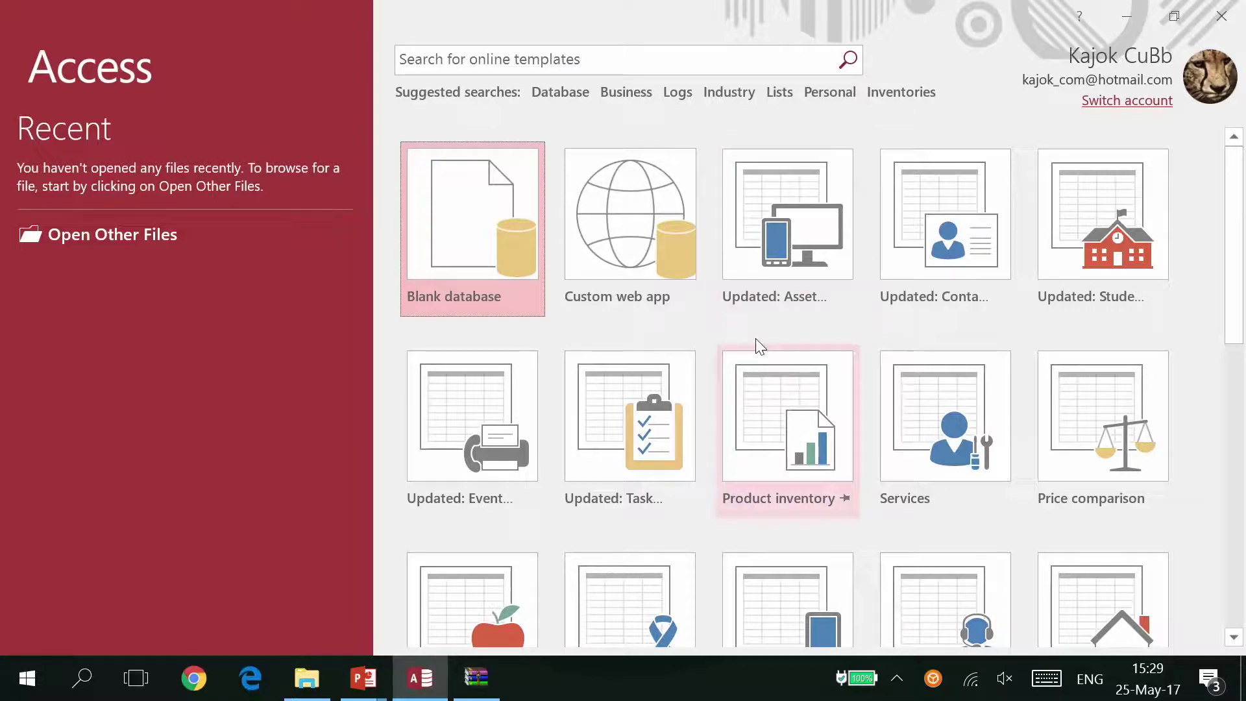
Create a new blank desktop database with the default file name
{"action": "left_click", "coordinate": [472, 222]}
{"action": "left_click", "coordinate": [601, 432]}
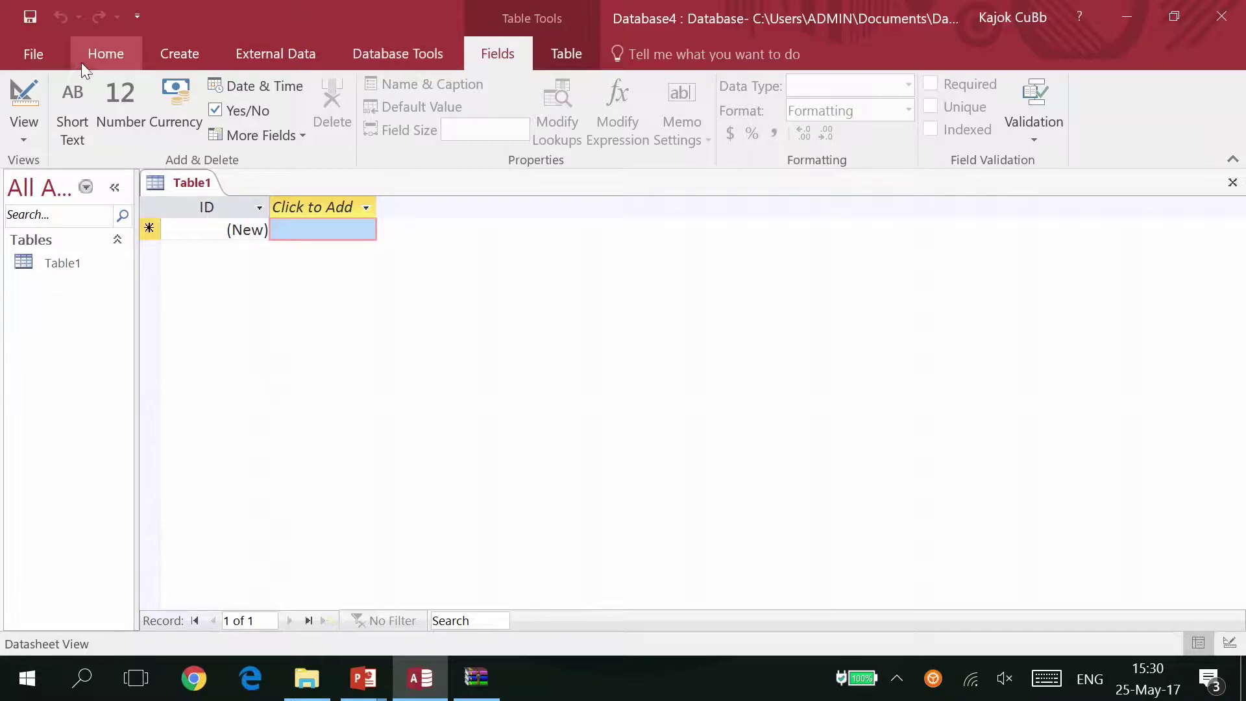
Survey the command sets for general editing, object creation, external data, database tools, table fields and table events
{"action": "left_click", "coordinate": [125, 57]}
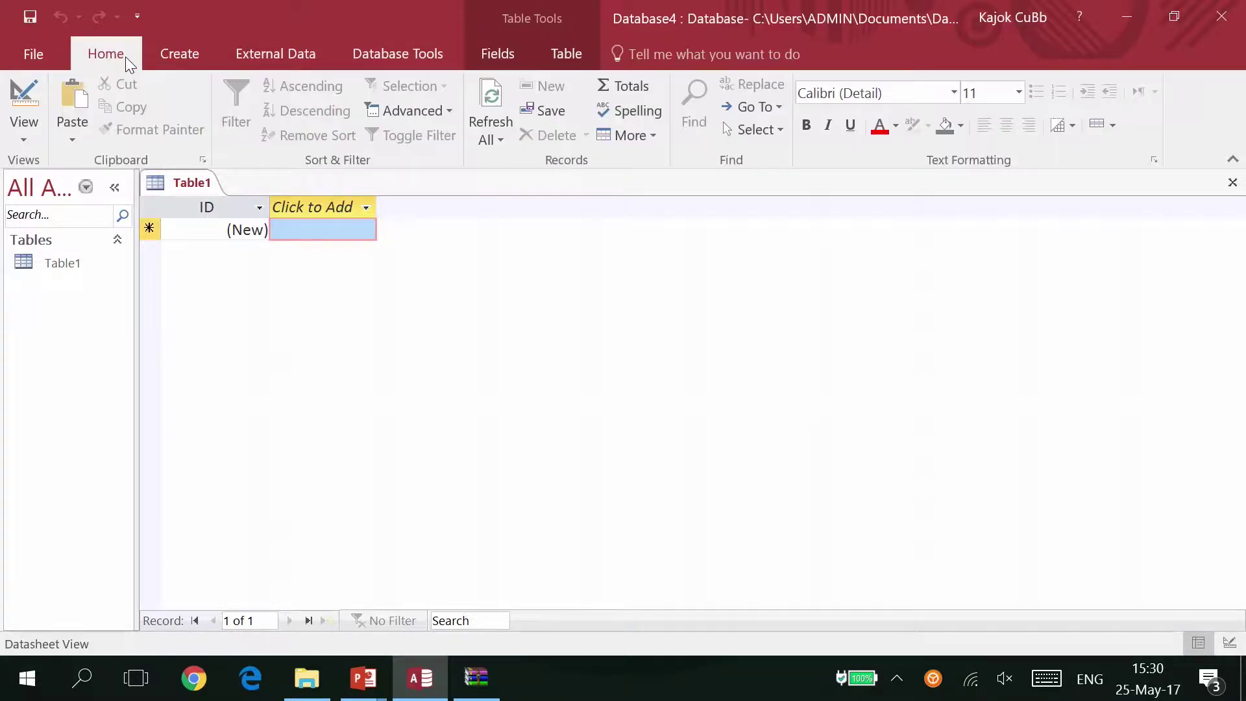
{"action": "left_click", "coordinate": [193, 61]}
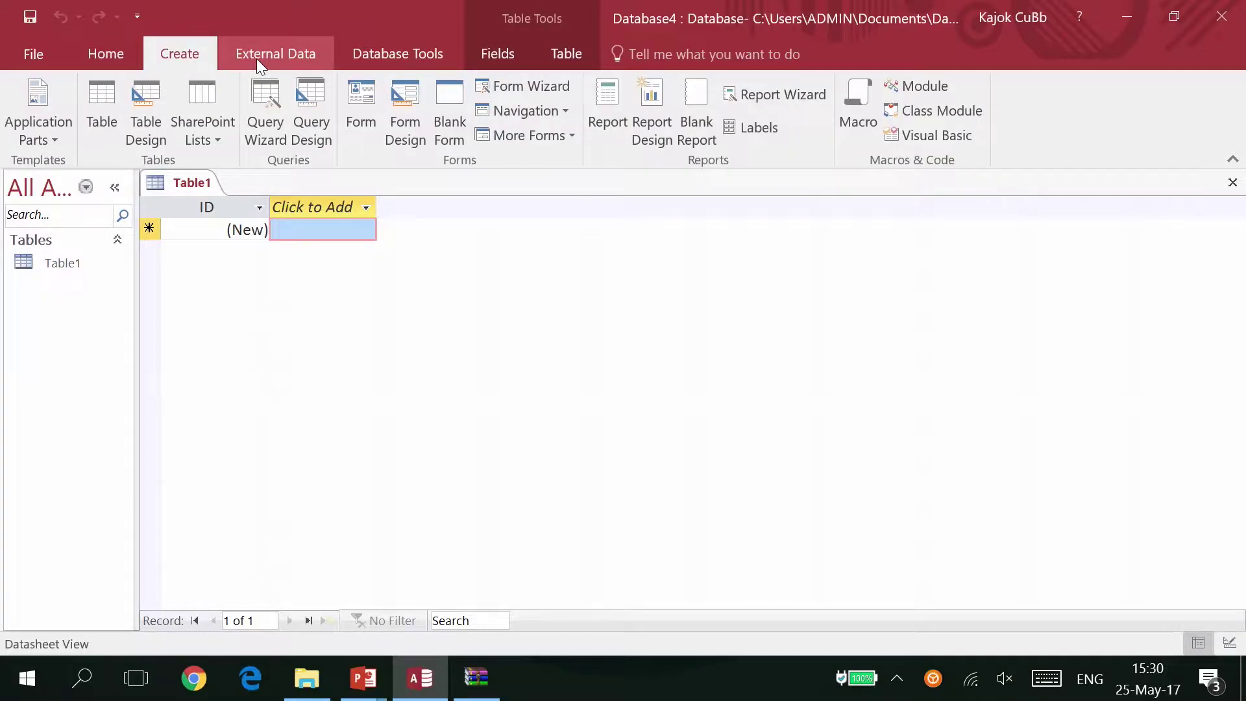
{"action": "left_click", "coordinate": [255, 59]}
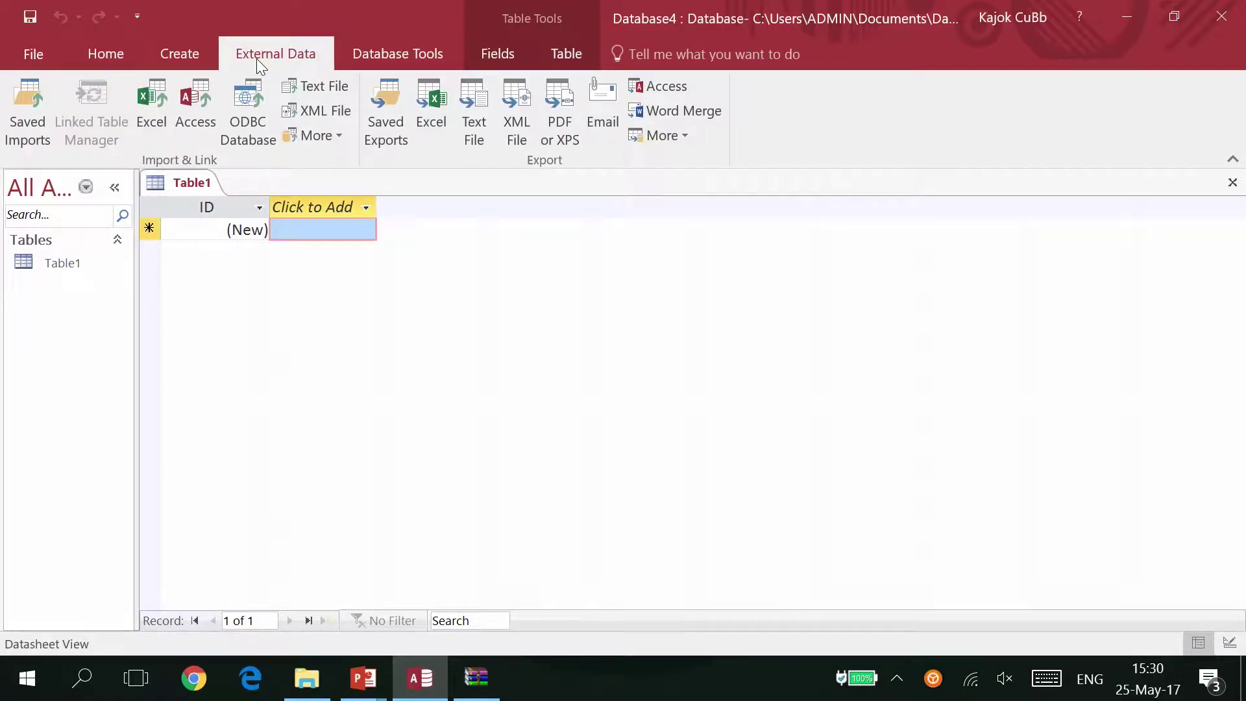
{"action": "left_click", "coordinate": [369, 56]}
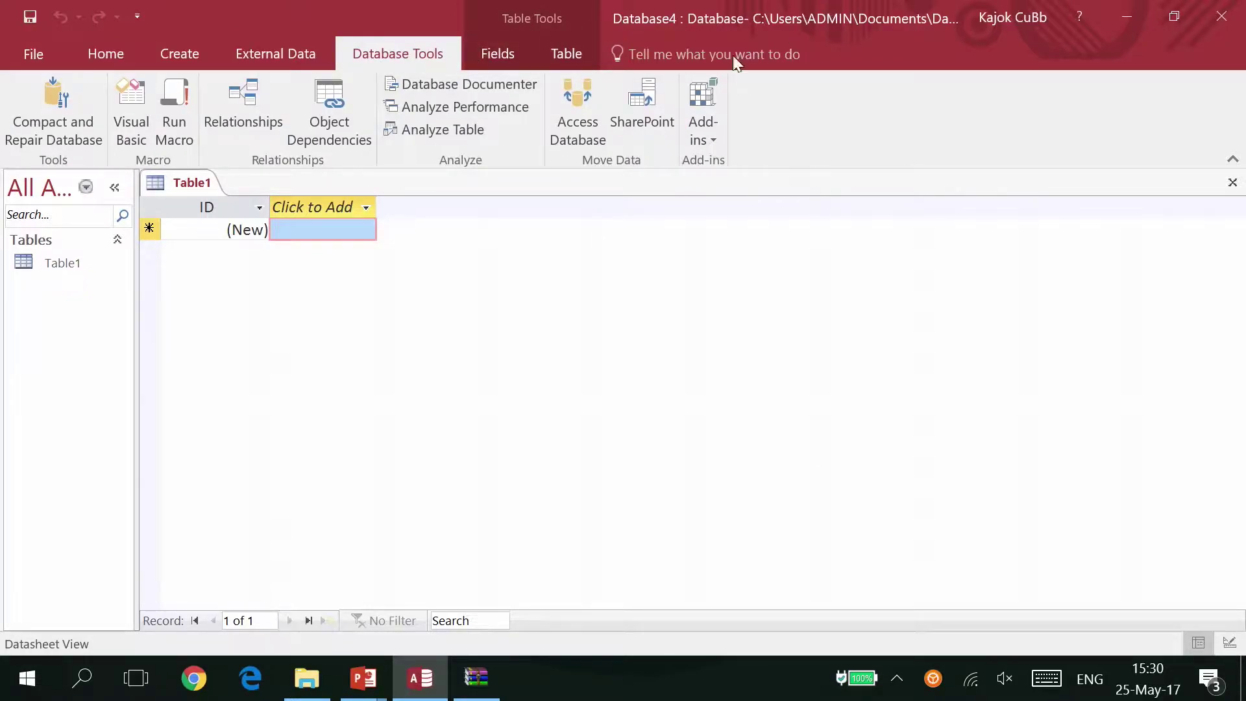
{"action": "left_click", "coordinate": [524, 46]}
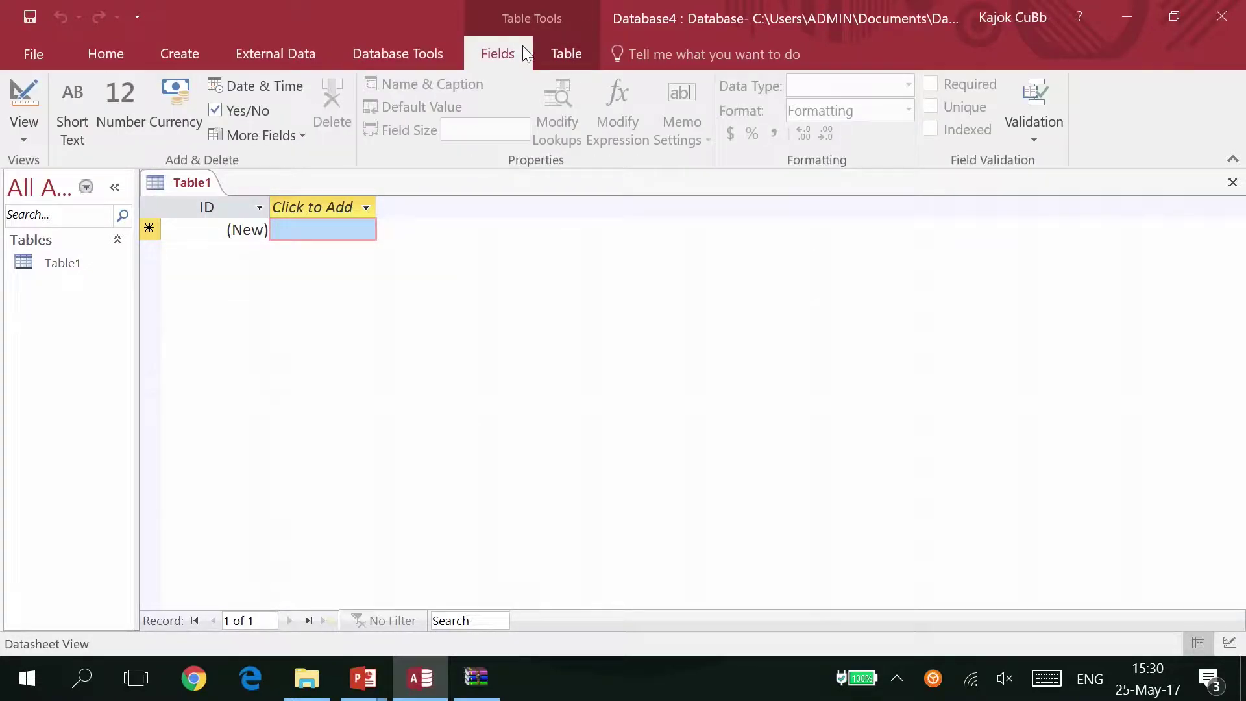
{"action": "left_click", "coordinate": [572, 56]}
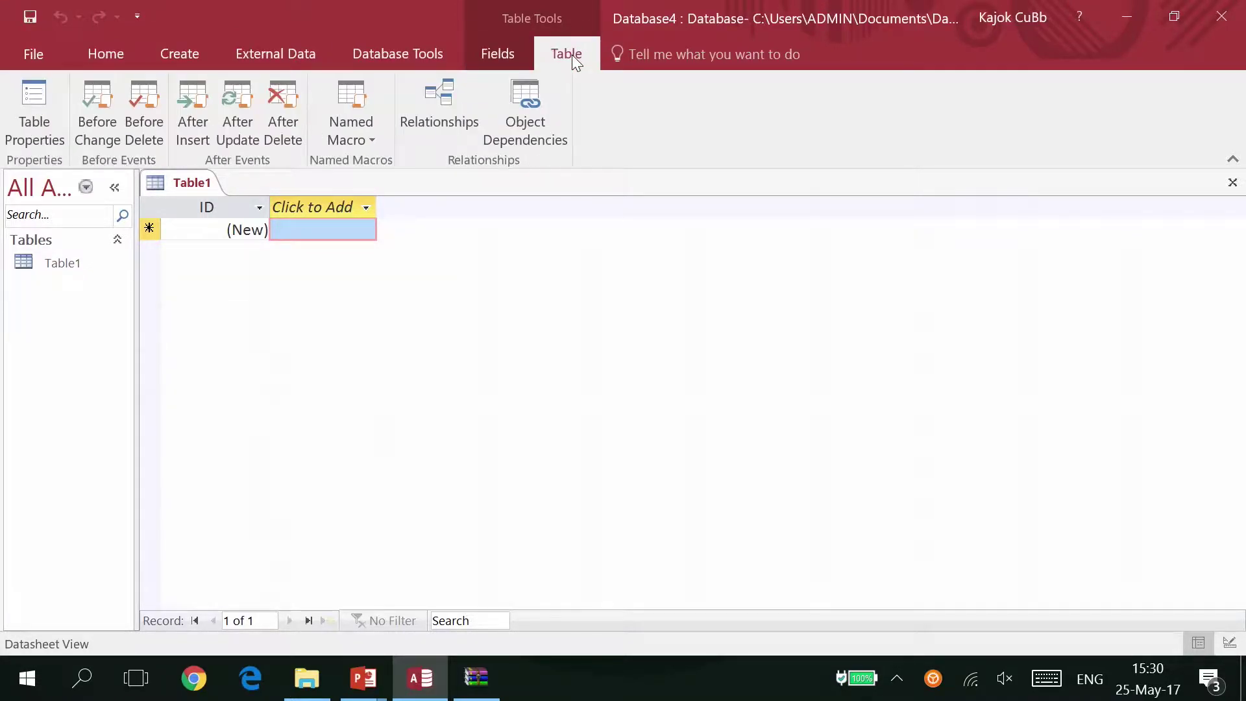
{"action": "left_click", "coordinate": [506, 54]}
{"action": "left_click", "coordinate": [538, 63]}
{"action": "left_click", "coordinate": [100, 55]}
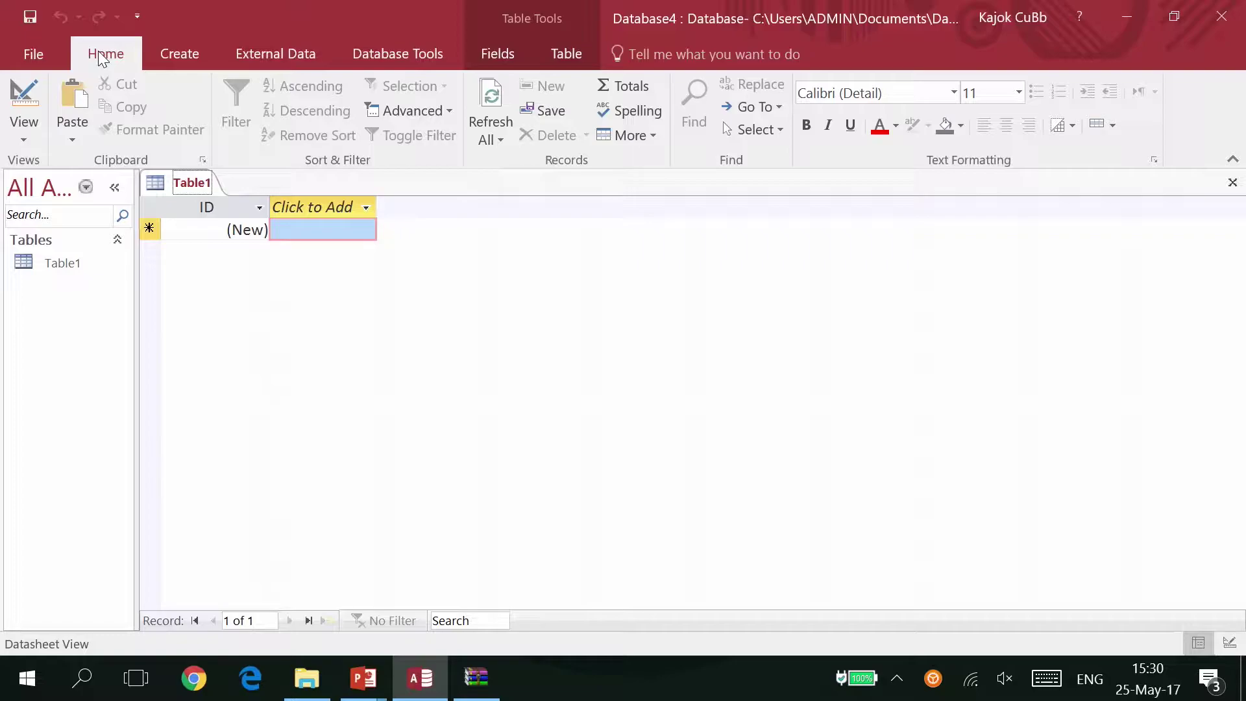
Examine the database's file information page with its Compact & Repair and Encrypt with Password options, and return to the table
{"action": "left_click", "coordinate": [39, 48]}
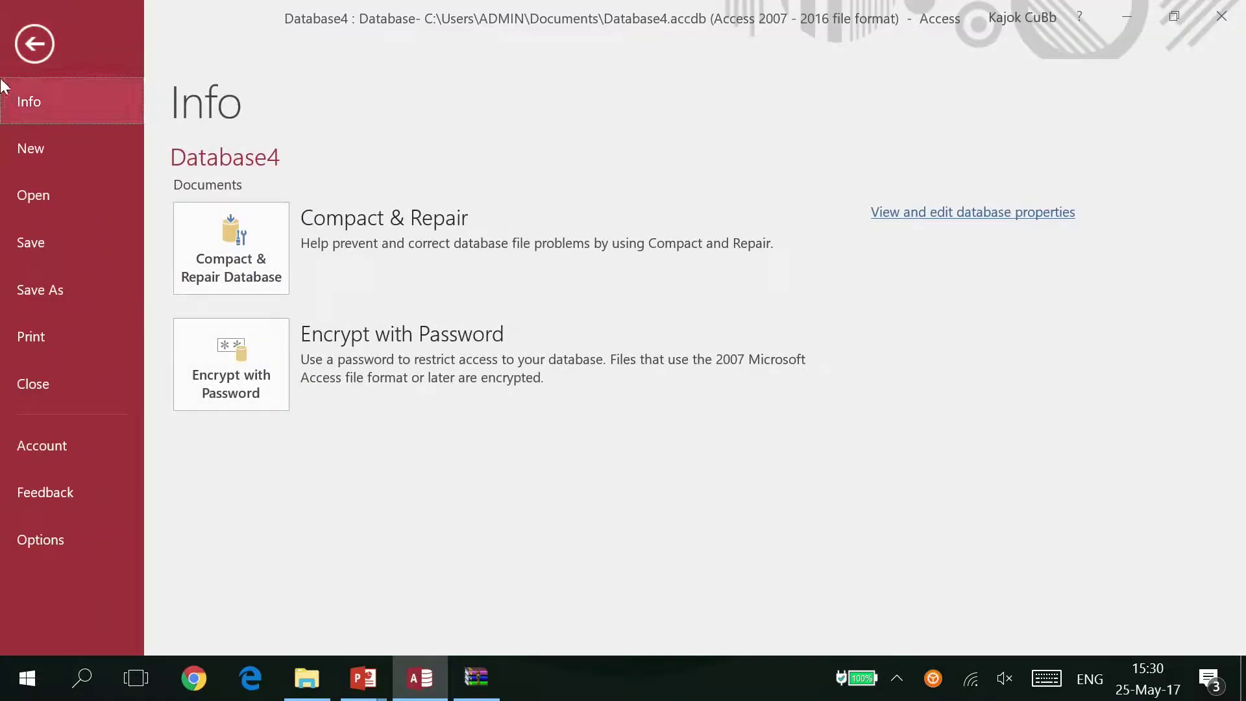
{"action": "left_click", "coordinate": [11, 47]}
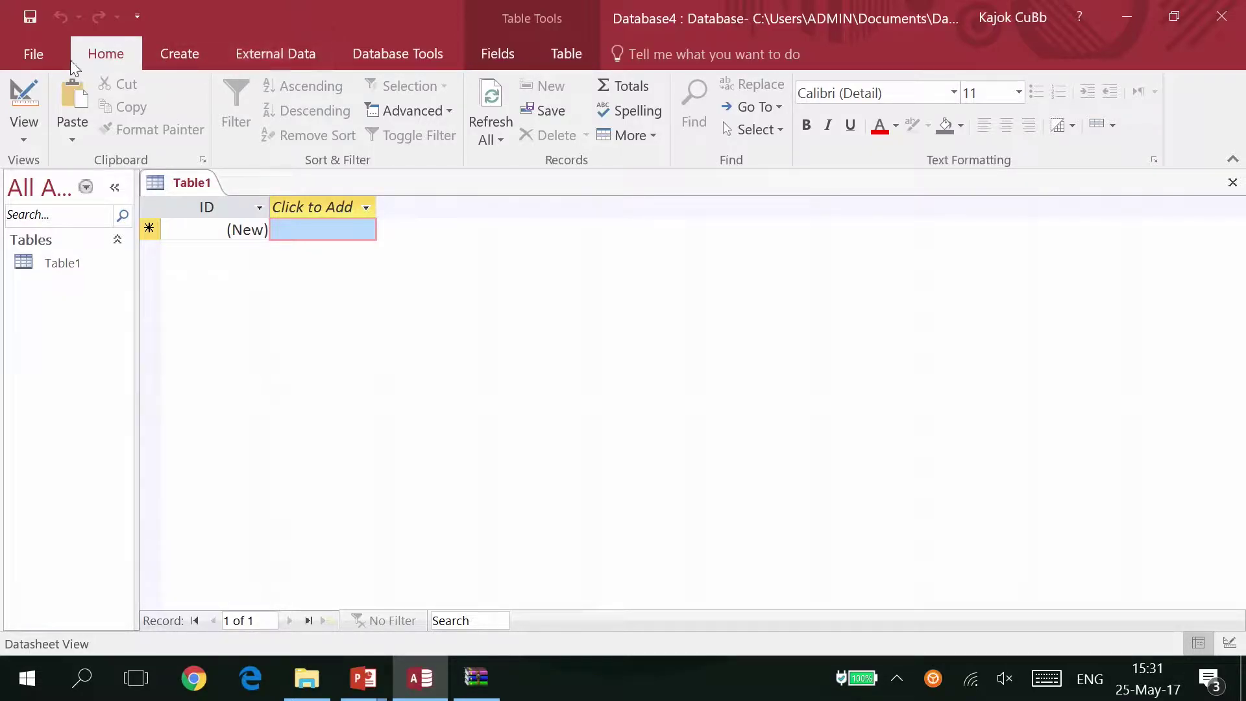
{"action": "left_click", "coordinate": [26, 59]}
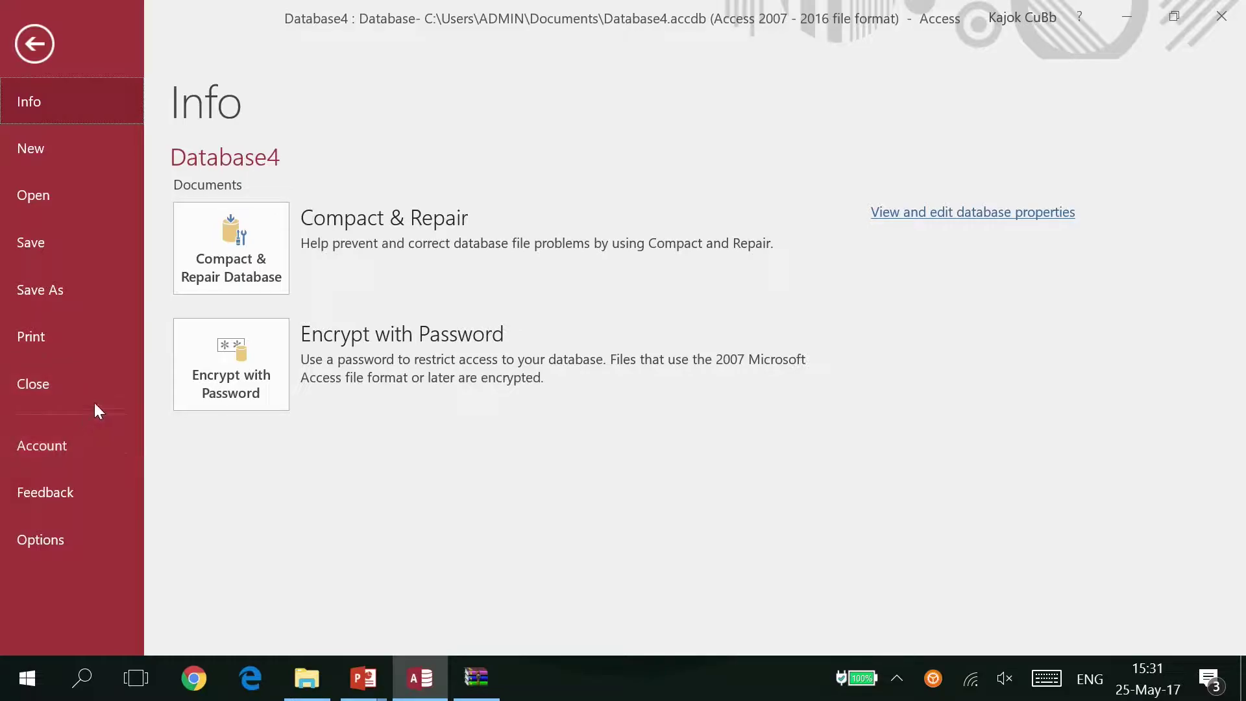
{"action": "left_click", "coordinate": [36, 48]}
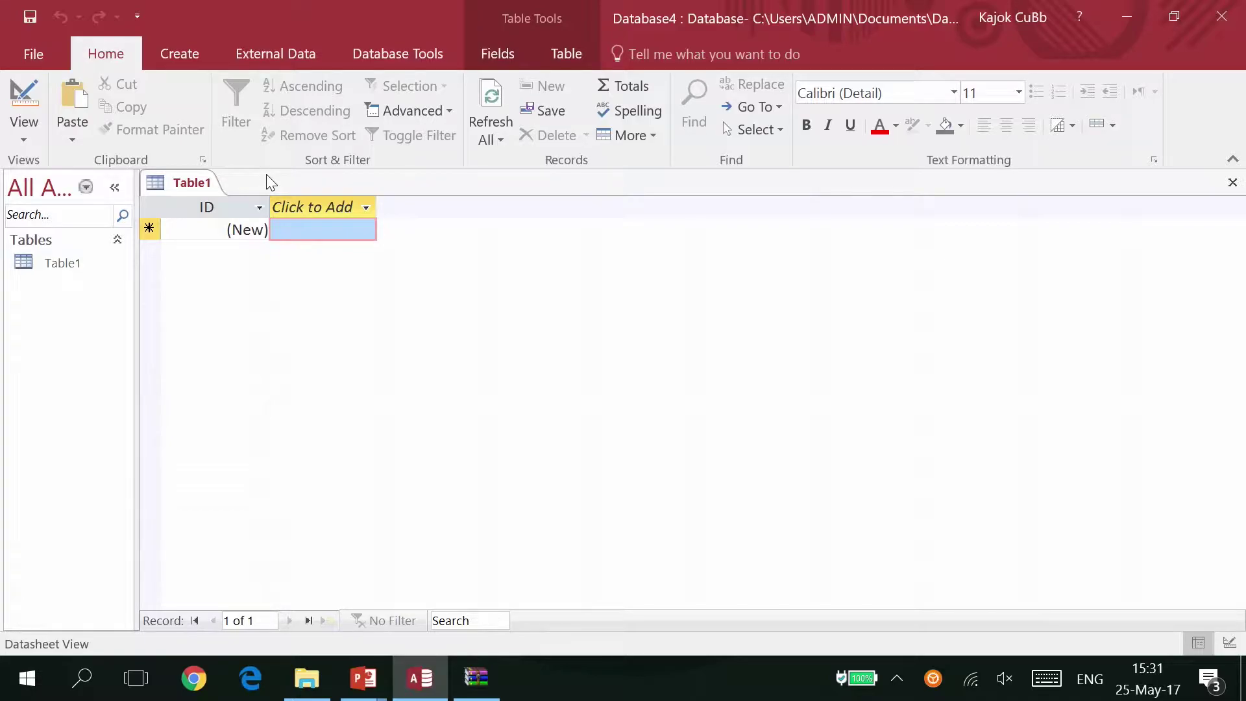
Select Datasheet View for Table1 and try to switch it to Design View, cancelling the table save
{"action": "left_click", "coordinate": [30, 131]}
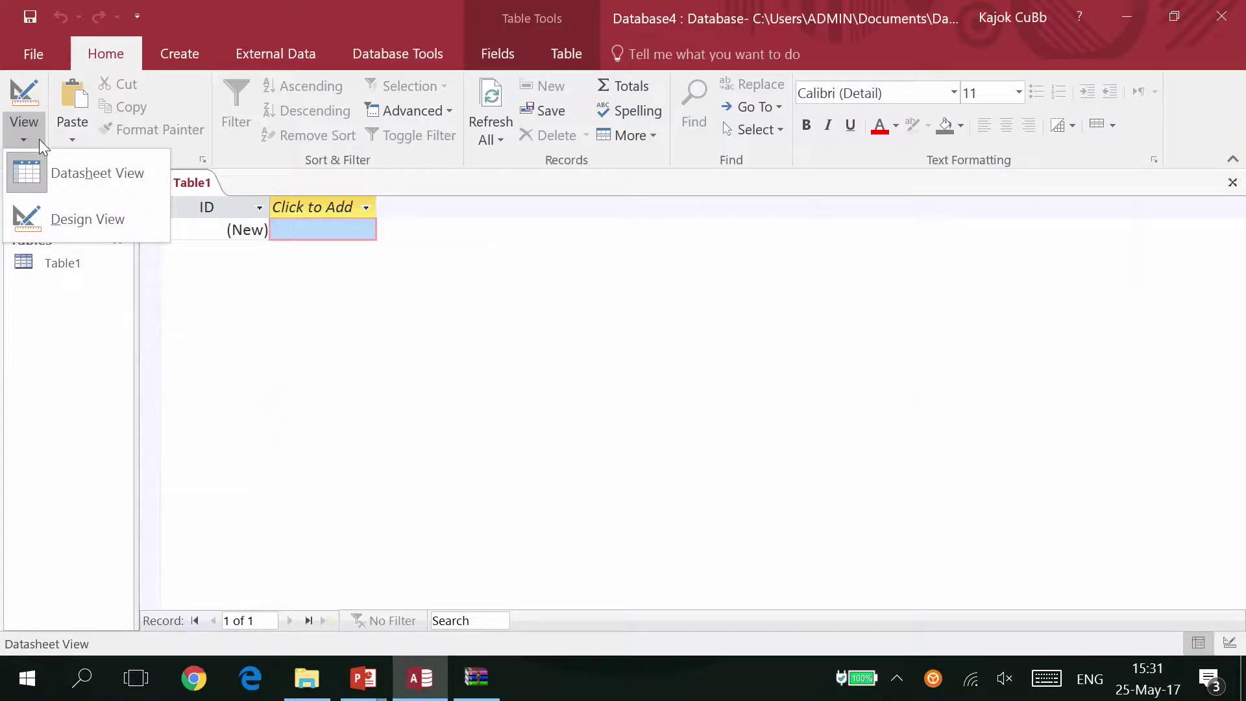
{"action": "left_click", "coordinate": [40, 176]}
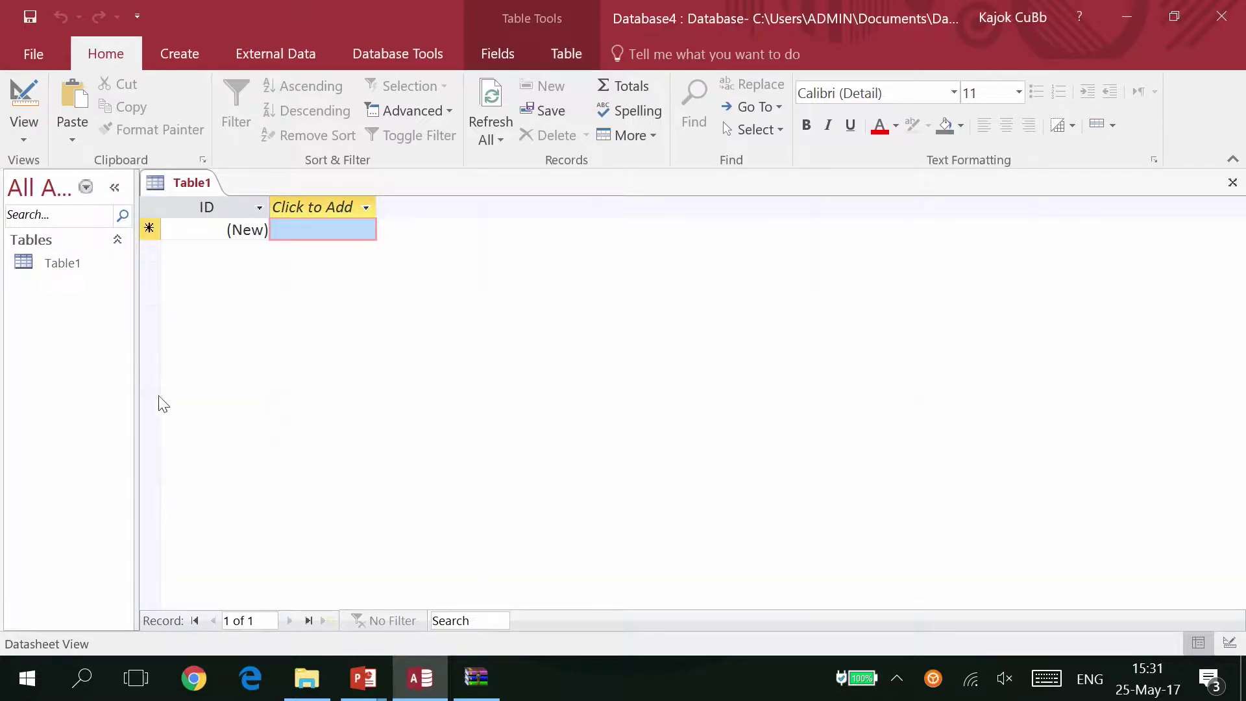
{"action": "left_click", "coordinate": [46, 140]}
{"action": "left_click", "coordinate": [77, 218]}
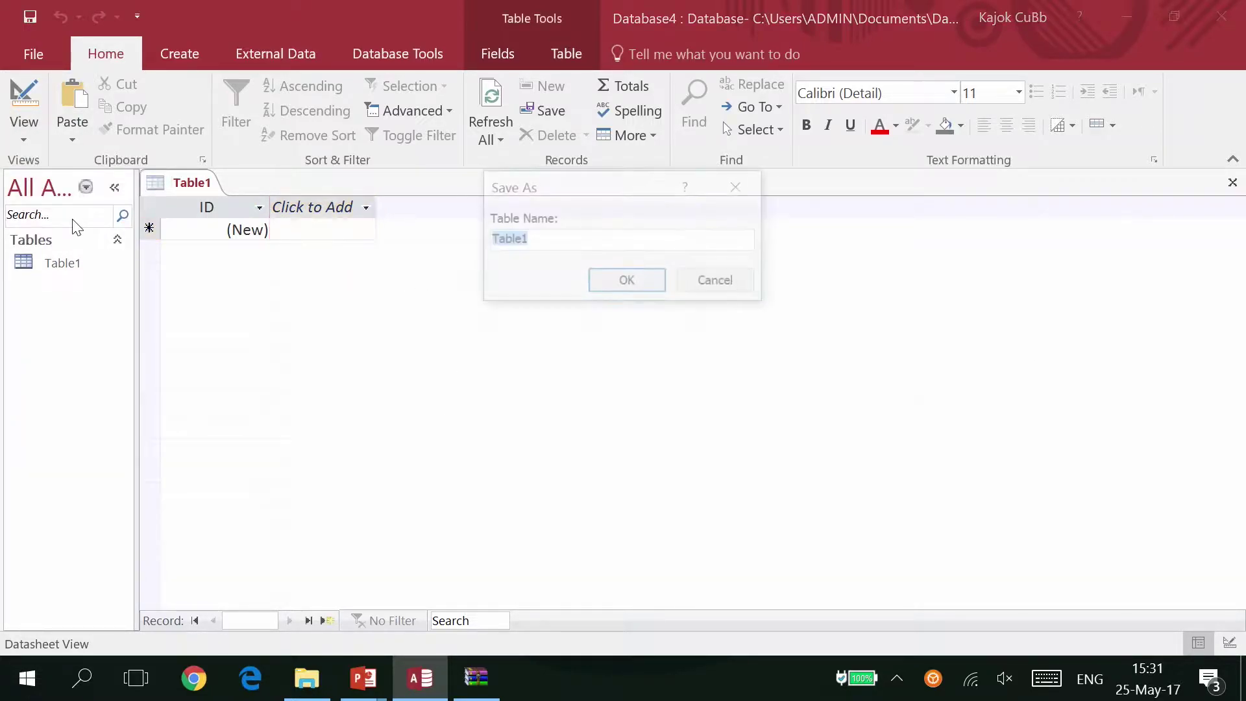
{"action": "left_click", "coordinate": [716, 283]}
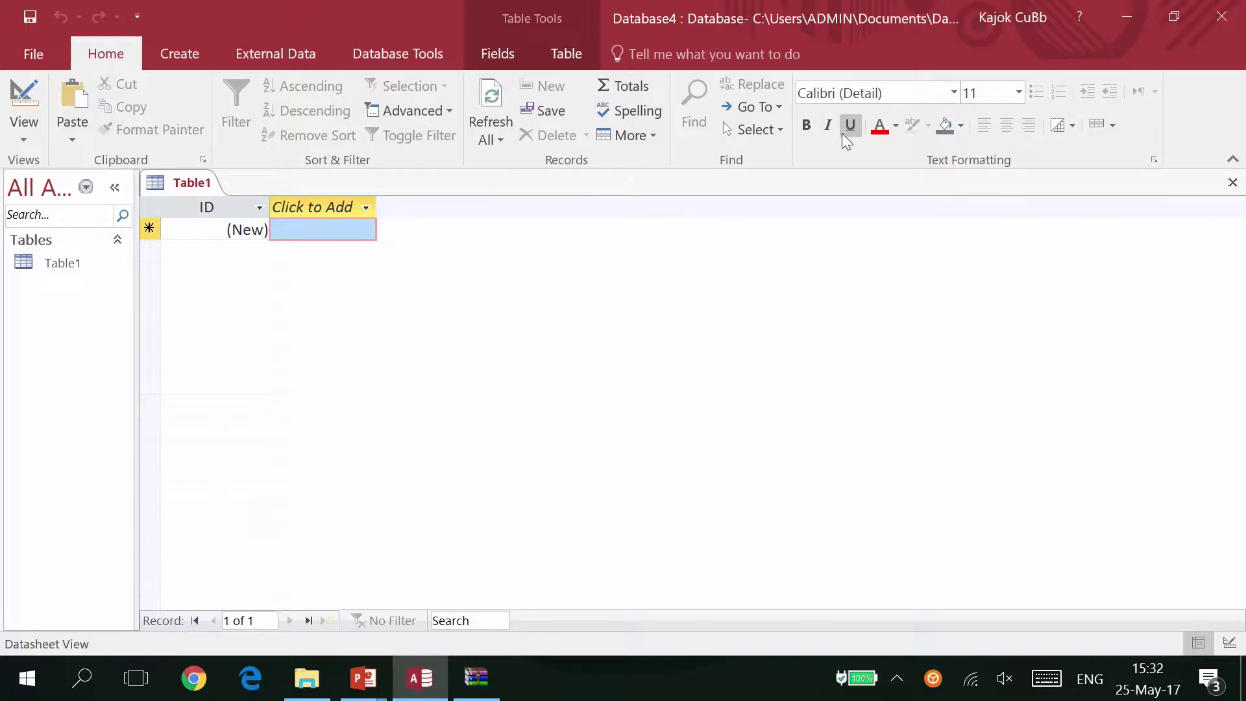
Examine the individual commands for creating objects, importing and exporting data, analyzing the database, editing fields and handling table events
{"action": "left_click", "coordinate": [156, 55]}
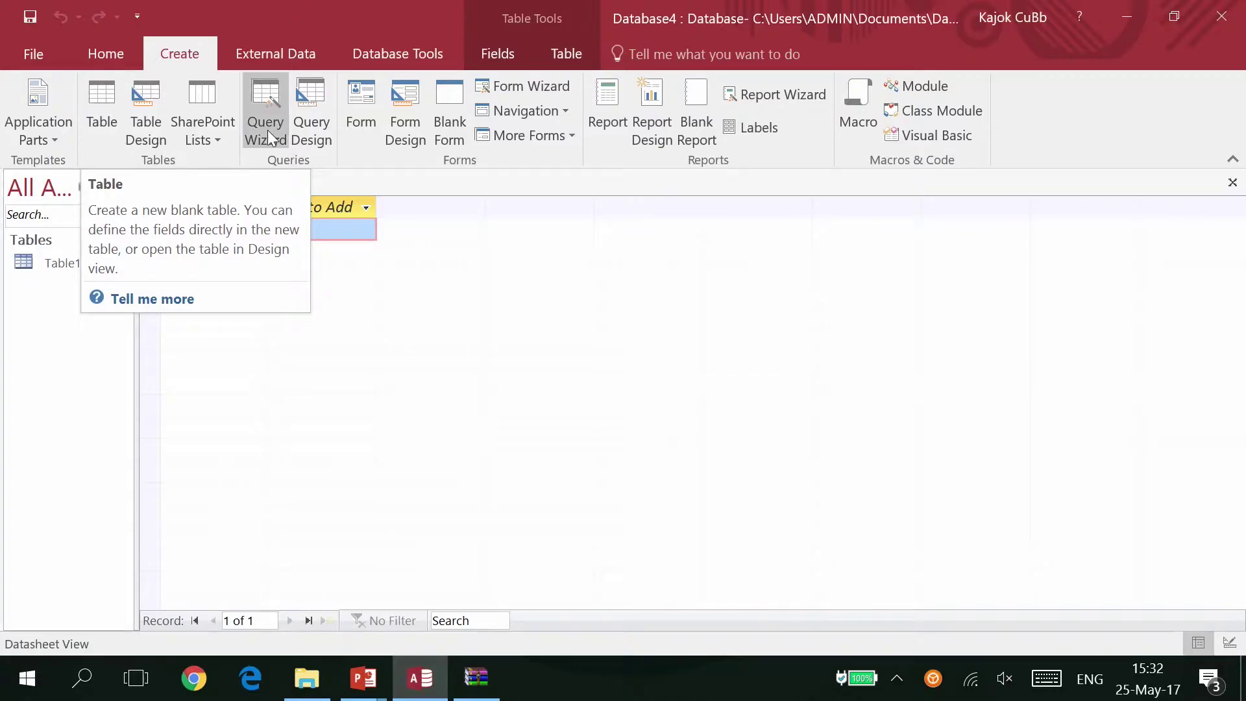
{"action": "left_click", "coordinate": [270, 59]}
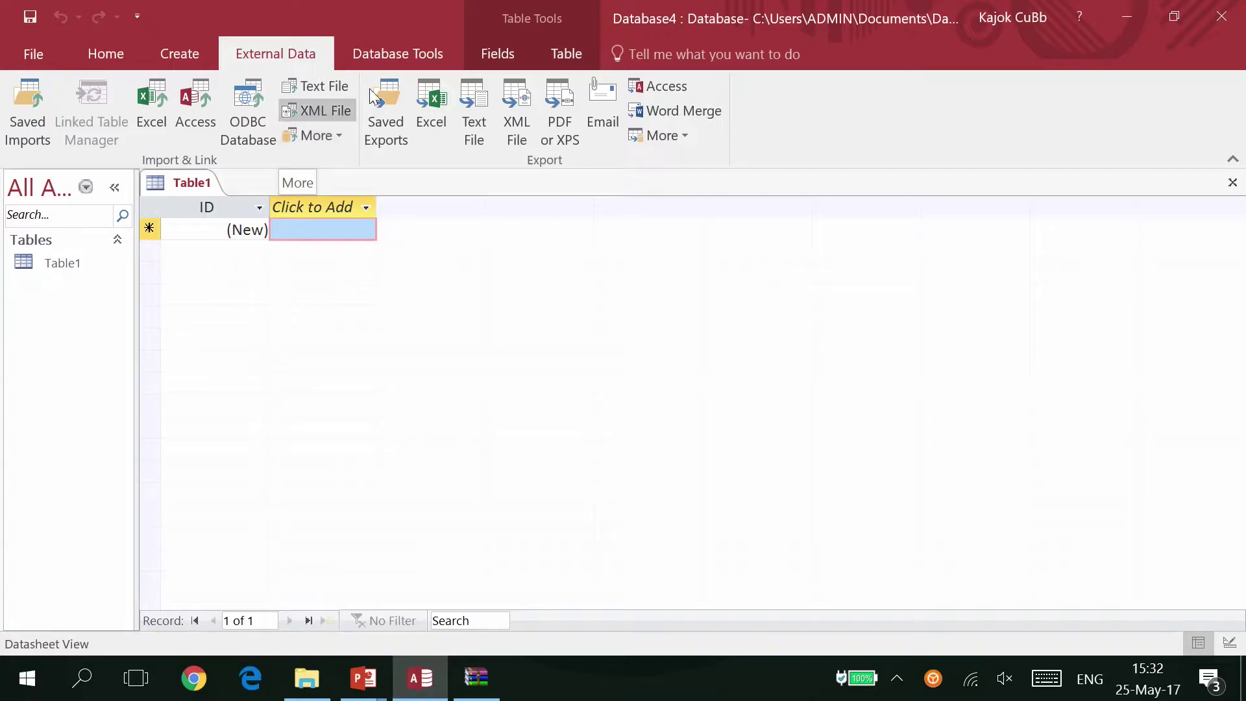
{"action": "left_click", "coordinate": [379, 54]}
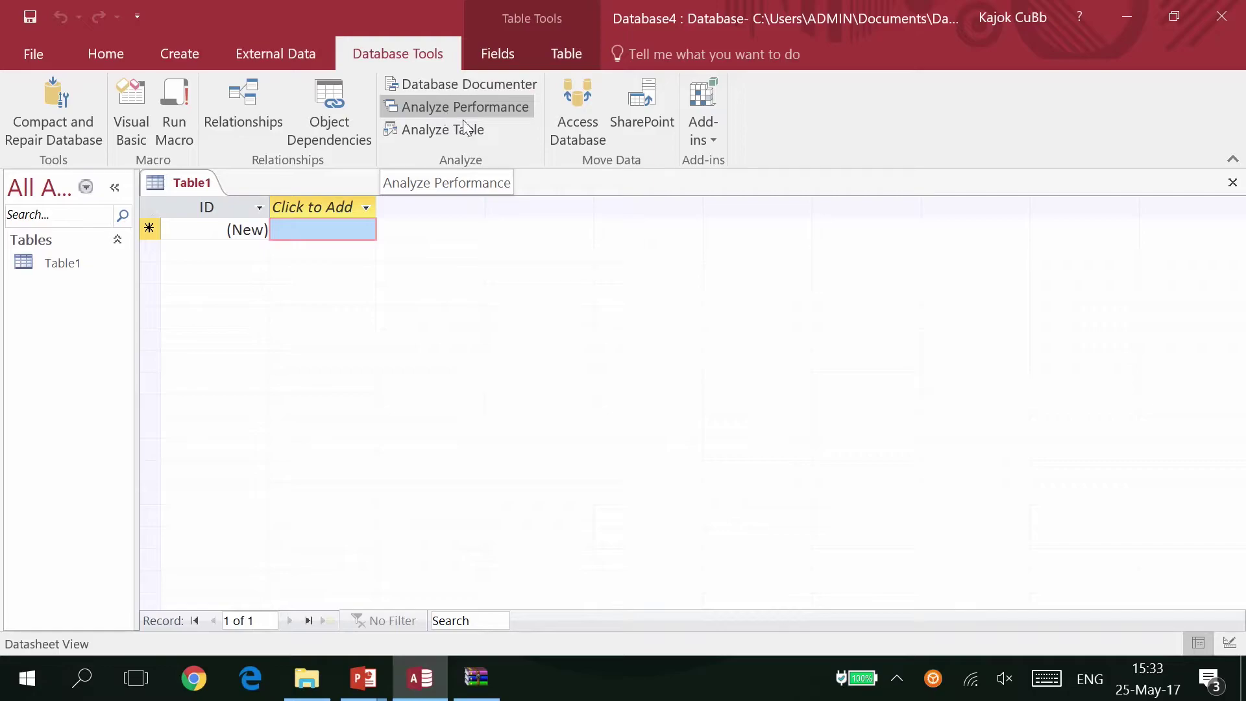
{"action": "left_click", "coordinate": [494, 62]}
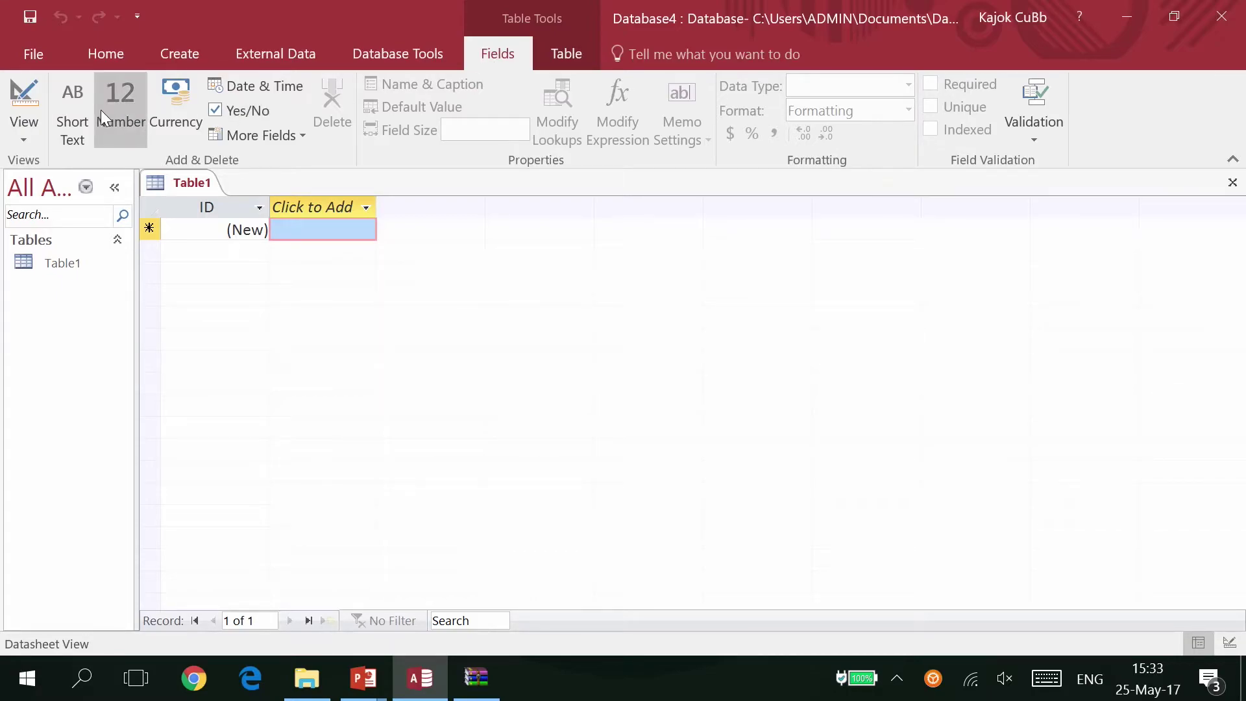
{"action": "left_click", "coordinate": [20, 128]}
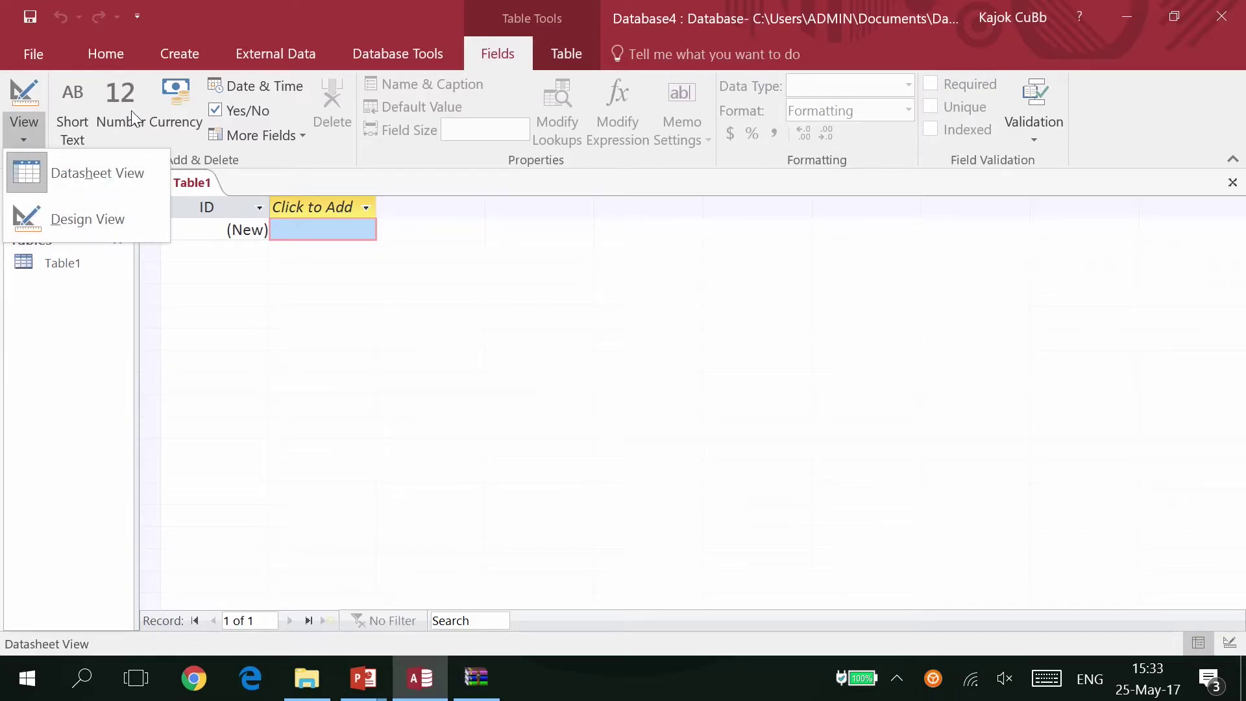
{"action": "left_click", "coordinate": [510, 38]}
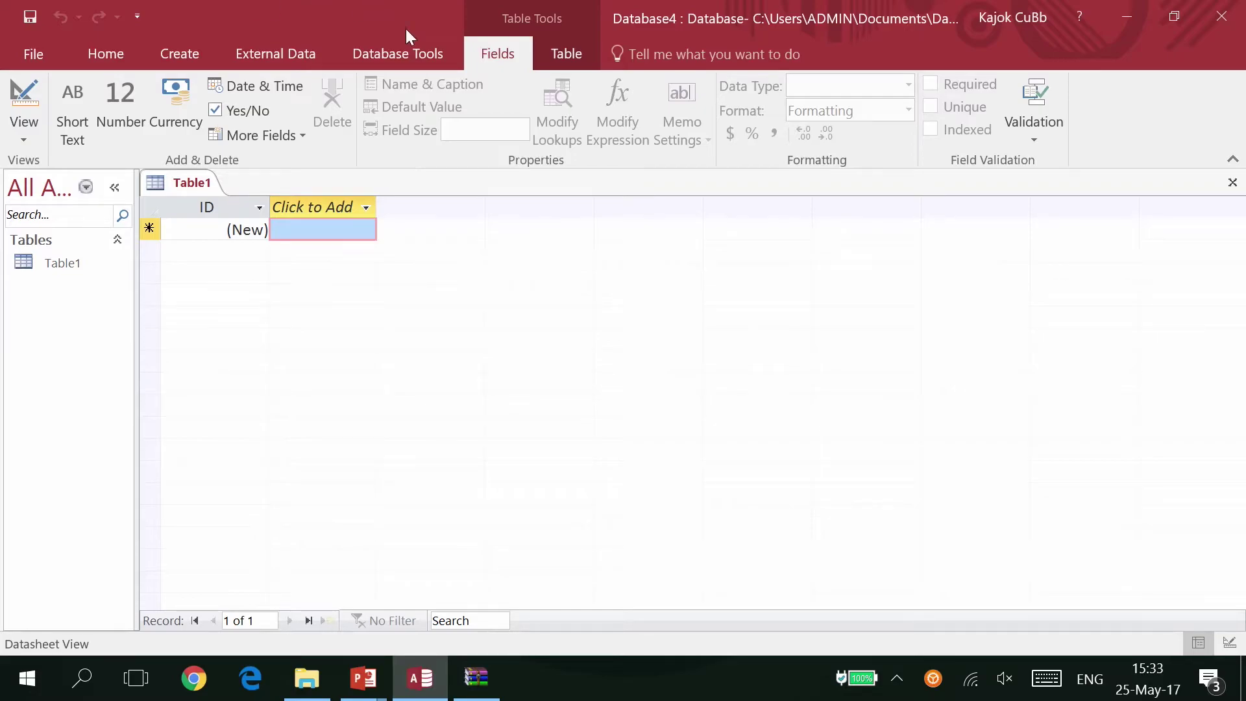
{"action": "left_click", "coordinate": [565, 62]}
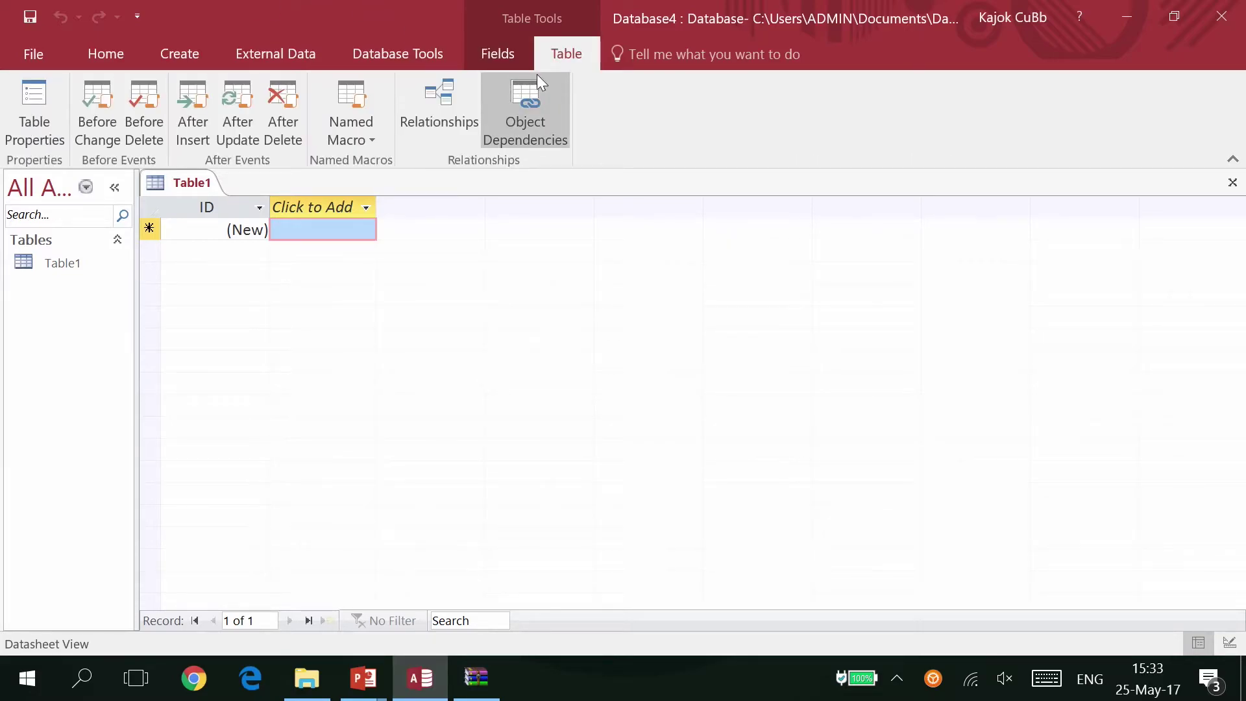